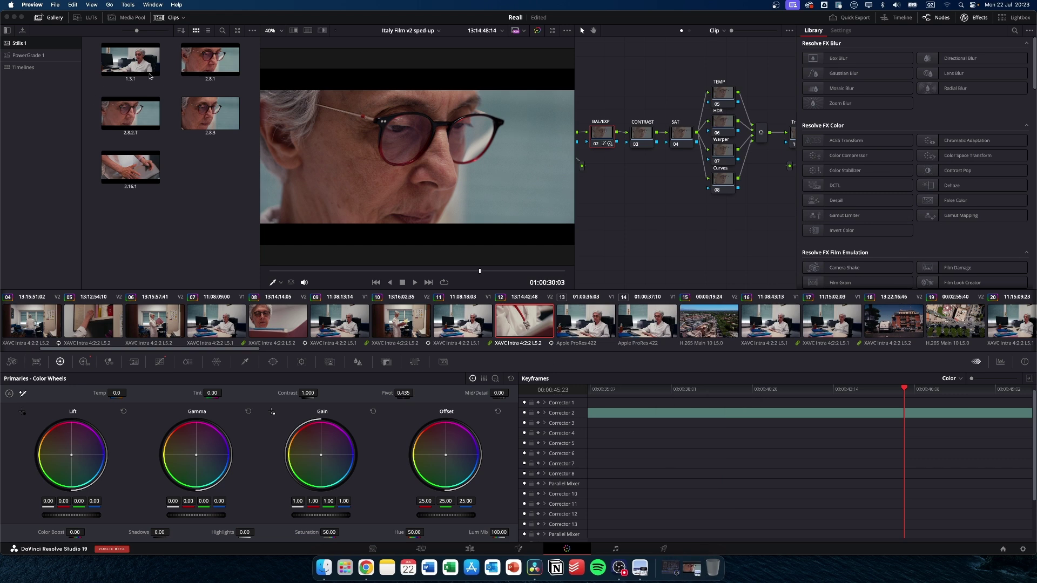
Review the system General preferences, including the Mac display color profile and Rec.709-A tagging options, and save them.
{"action": "left_click", "coordinate": [360, 23]}
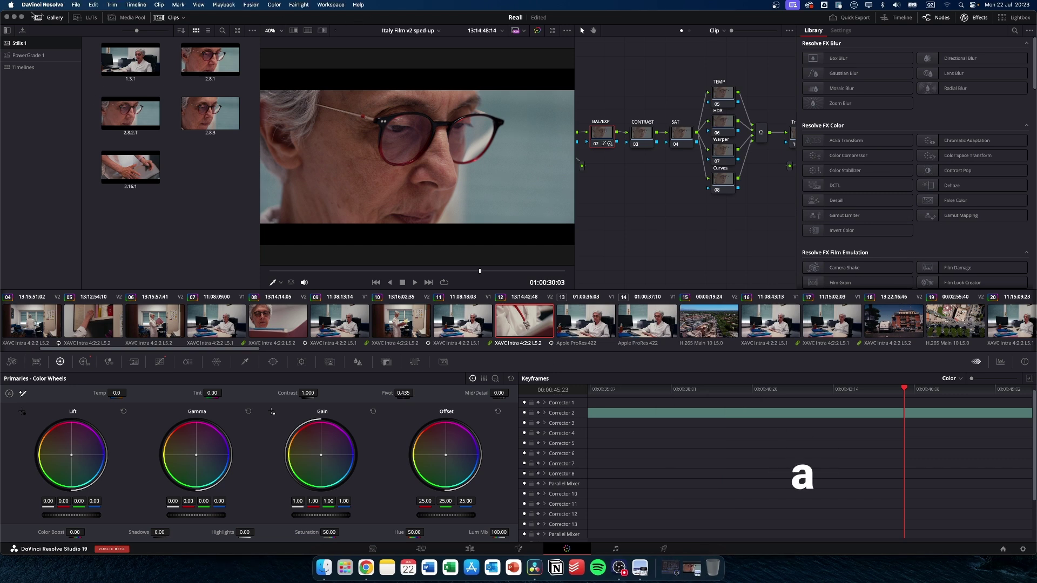
{"action": "left_click", "coordinate": [55, 5]}
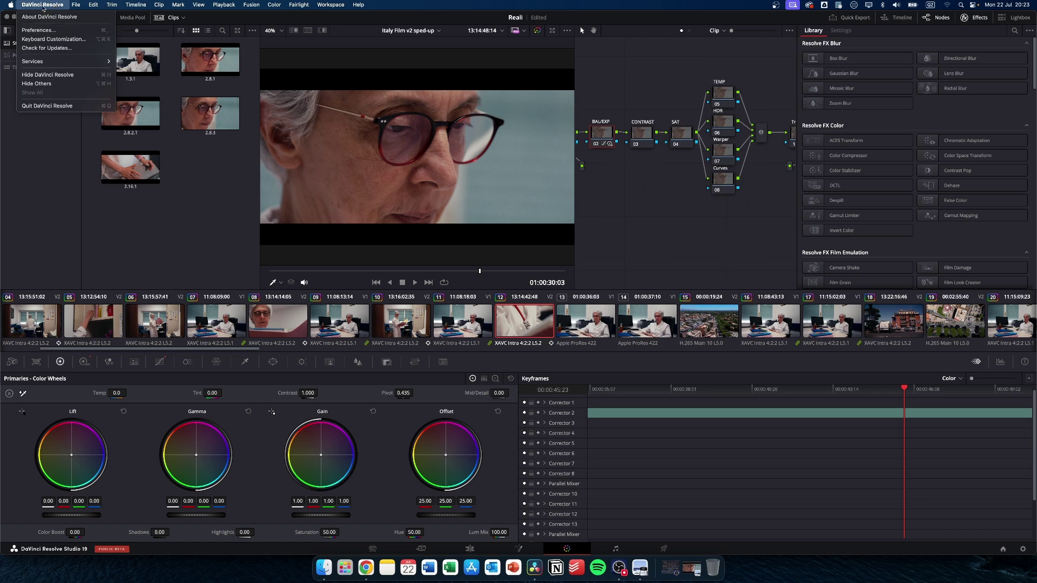
{"action": "left_click", "coordinate": [36, 30]}
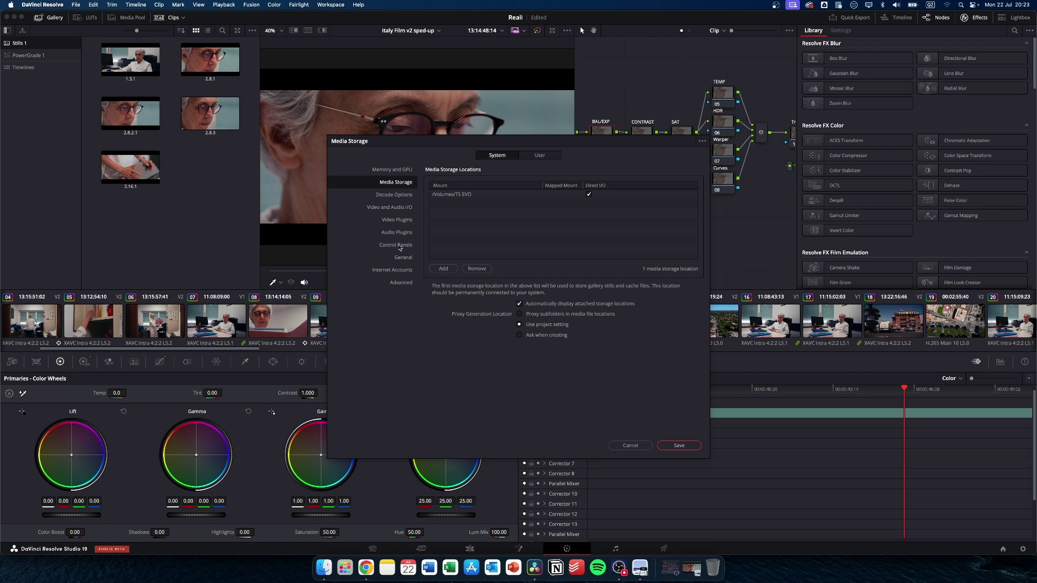
{"action": "left_click", "coordinate": [403, 258]}
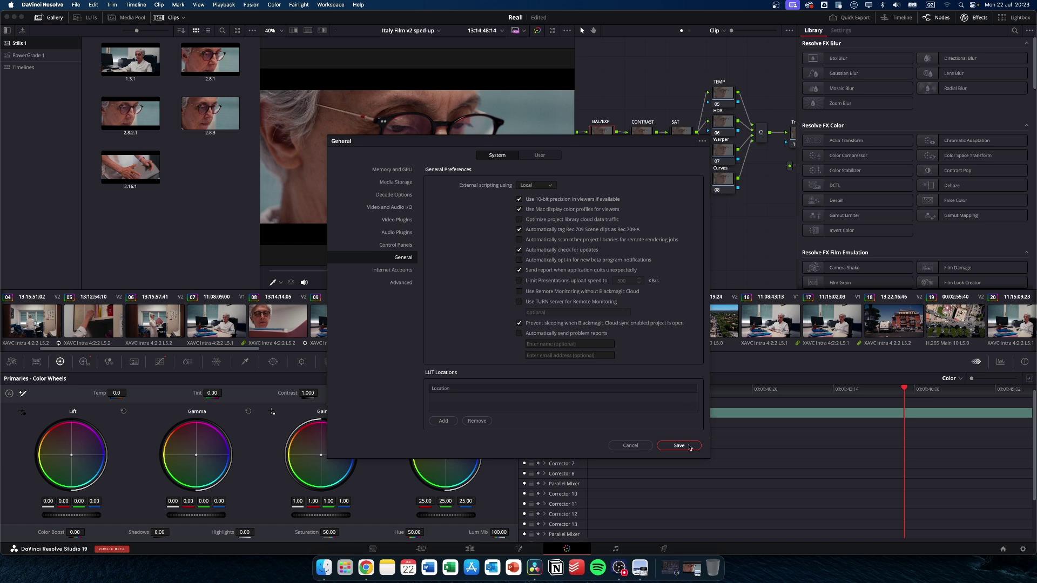
{"action": "left_click", "coordinate": [680, 445]}
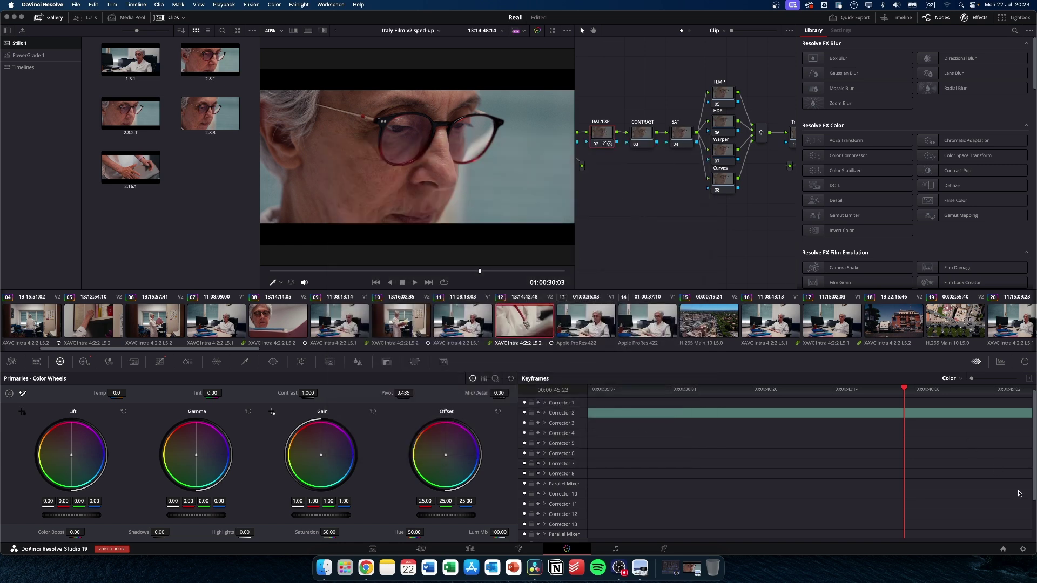
In the project's color management settings, set the output color space to Rec.709 Gamma 2.4 and save.
{"action": "left_click", "coordinate": [1022, 550]}
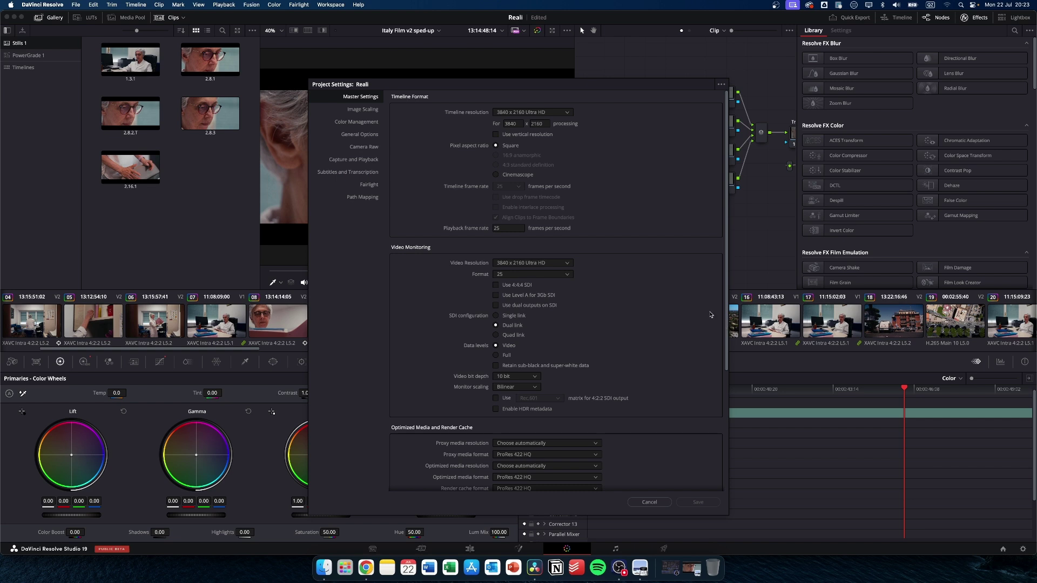
{"action": "left_click", "coordinate": [346, 123]}
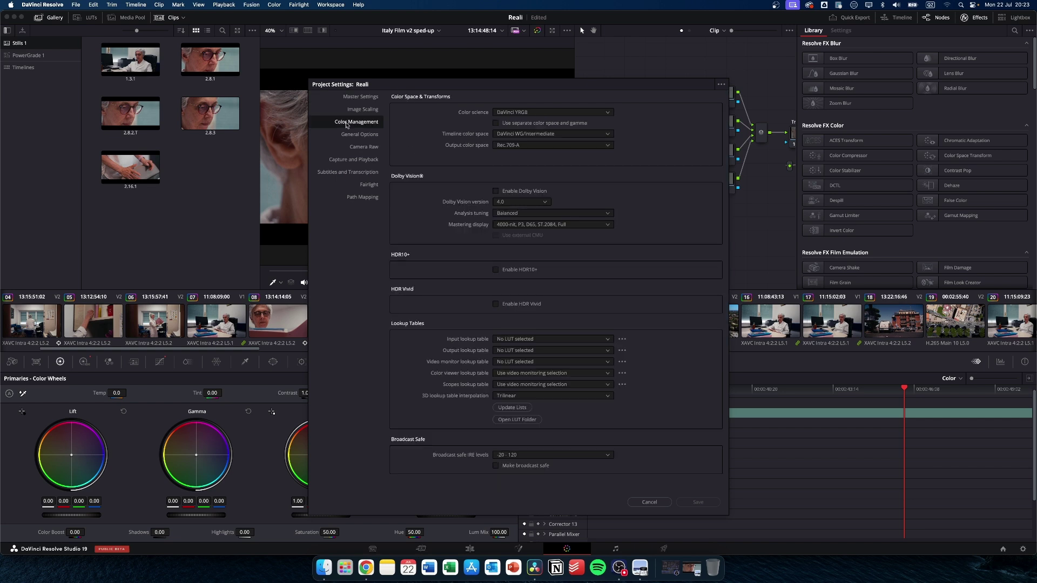
{"action": "left_click", "coordinate": [507, 146]}
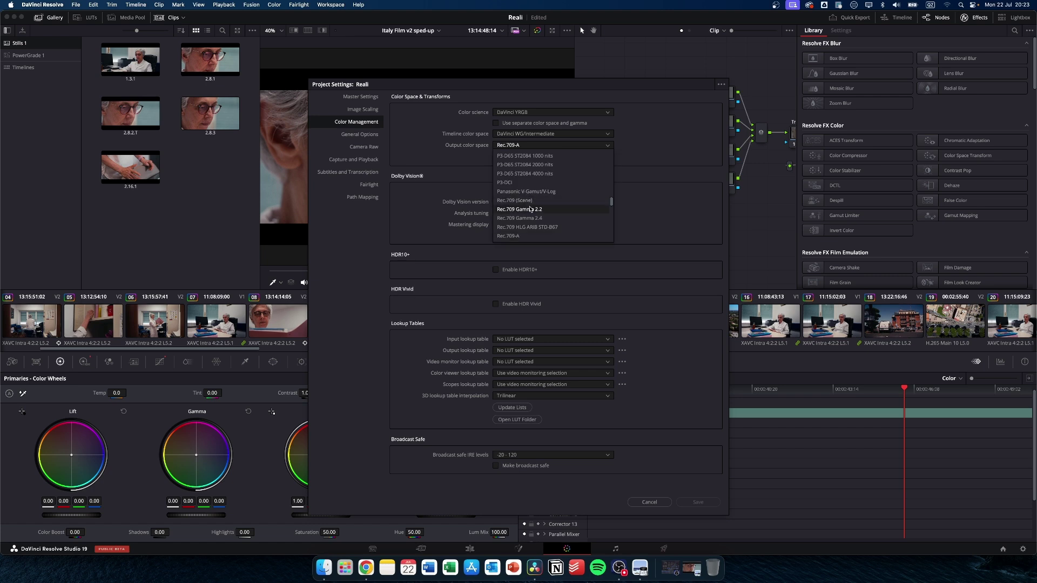
{"action": "scroll", "coordinate": [555, 213], "scroll_direction": "down", "scroll_amount": 2}
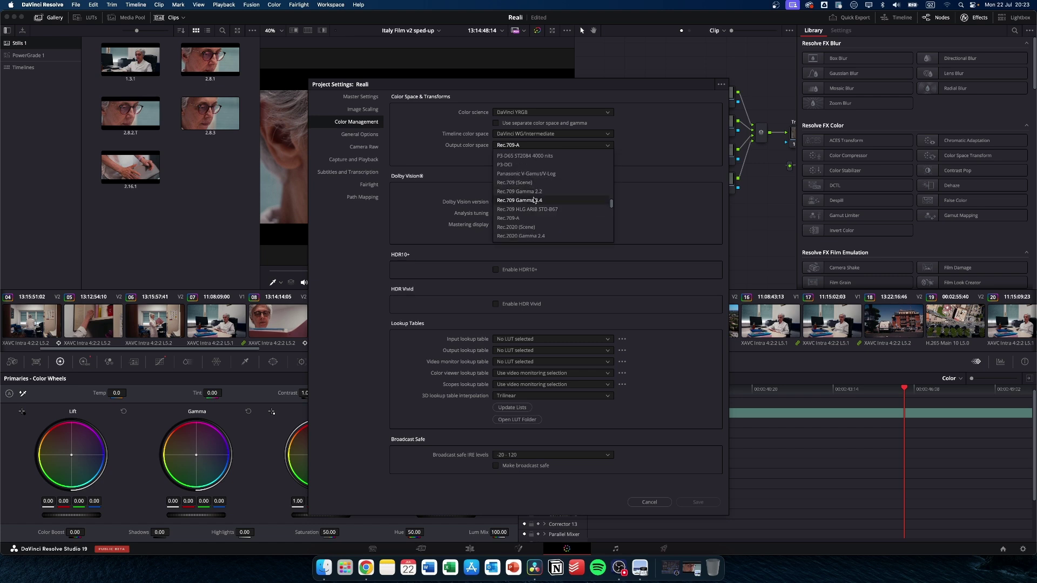
{"action": "left_click", "coordinate": [530, 201]}
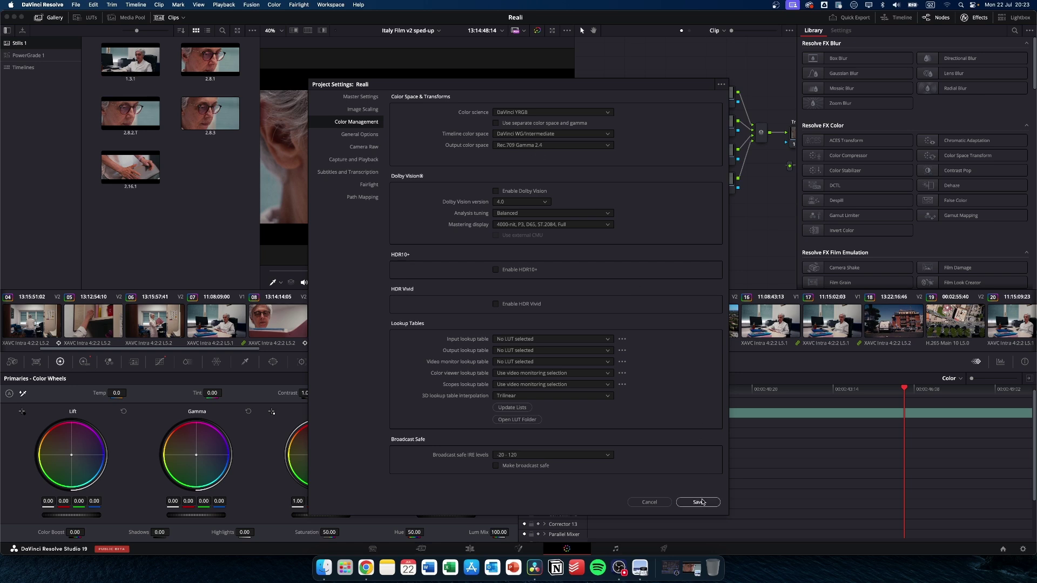
{"action": "left_click", "coordinate": [699, 502]}
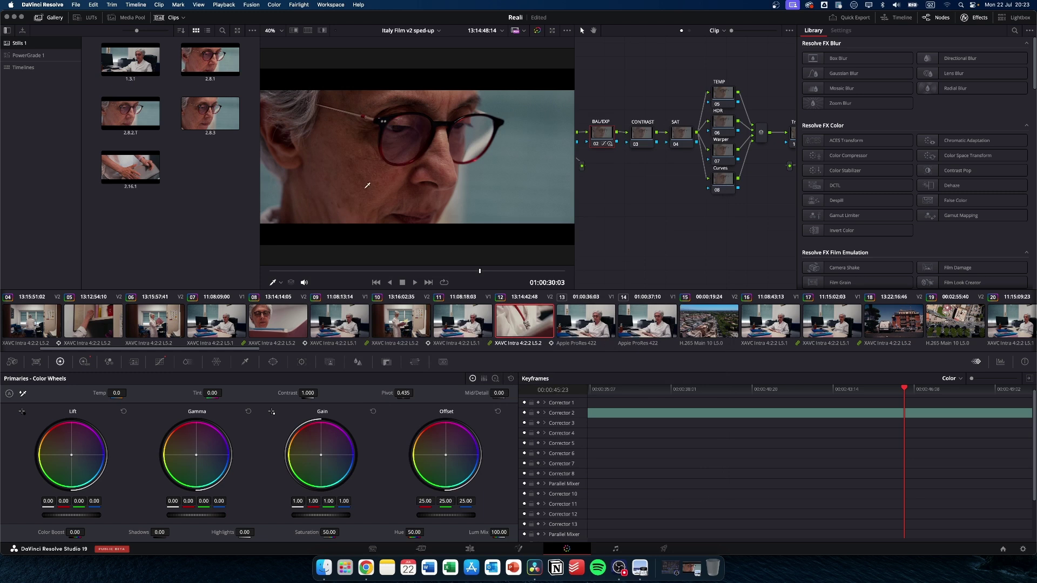
Inspect the Color Space Transform node in the timeline-level node graph, and return to the clip-level graph.
{"action": "left_click", "coordinate": [714, 30]}
{"action": "left_click", "coordinate": [708, 40]}
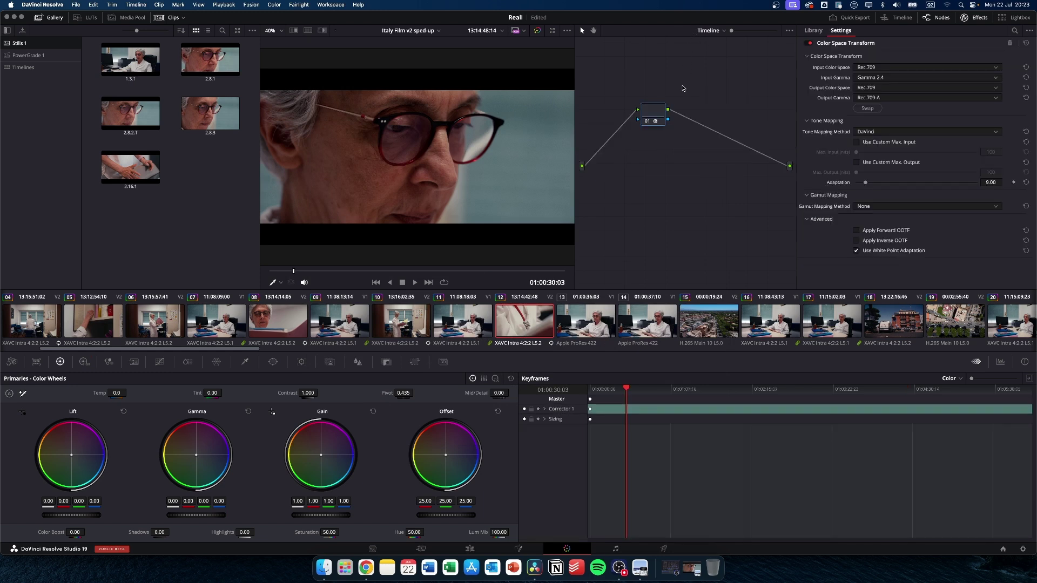
{"action": "left_click", "coordinate": [711, 30]}
{"action": "left_click", "coordinate": [710, 40]}
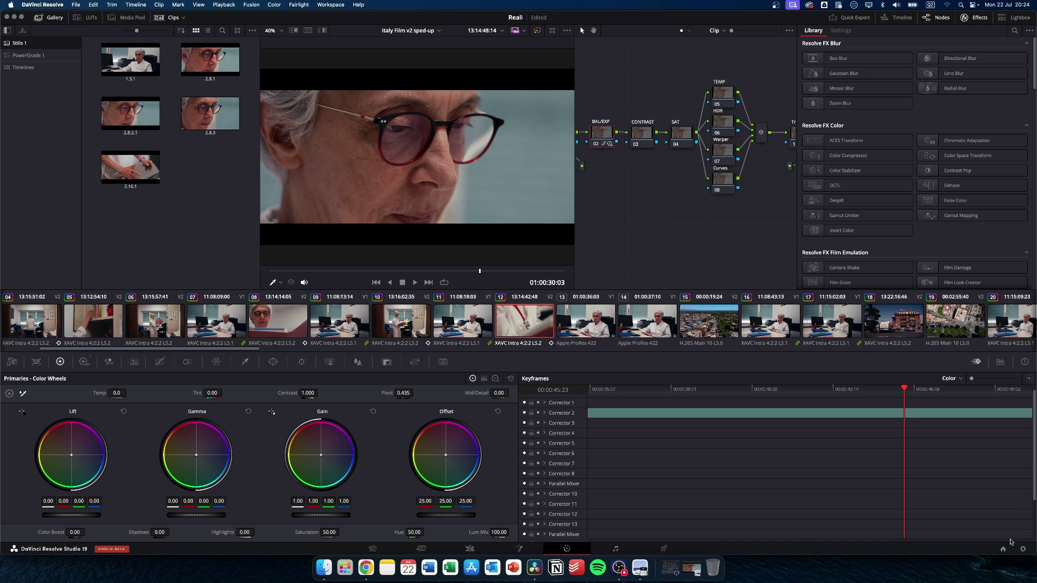
In the project's color management settings, set the output color space to Rec.709-A and save.
{"action": "left_click", "coordinate": [1022, 551]}
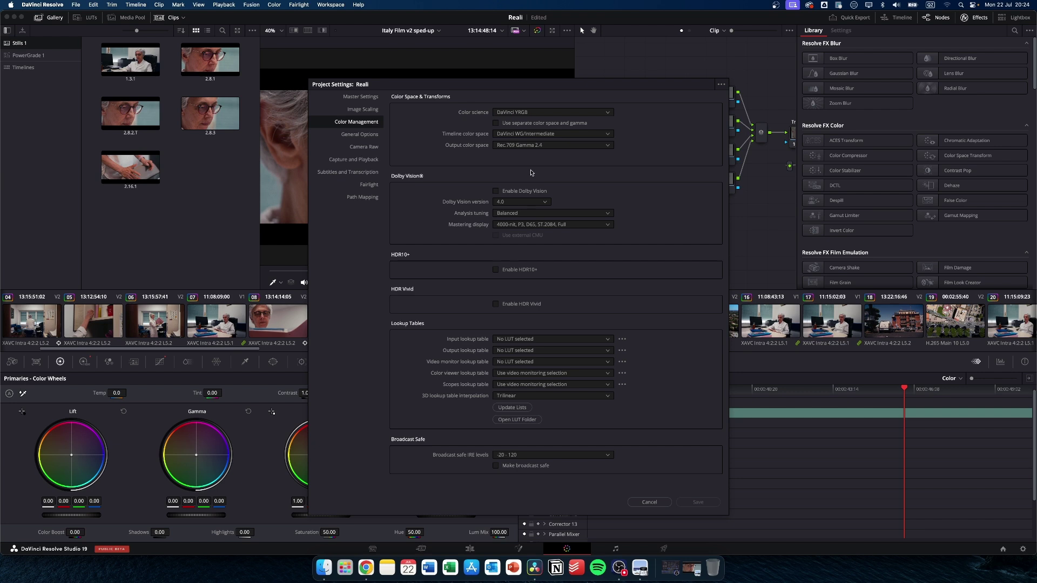
{"action": "left_click_drag", "start_coordinate": [521, 85], "coordinate": [721, 77]}
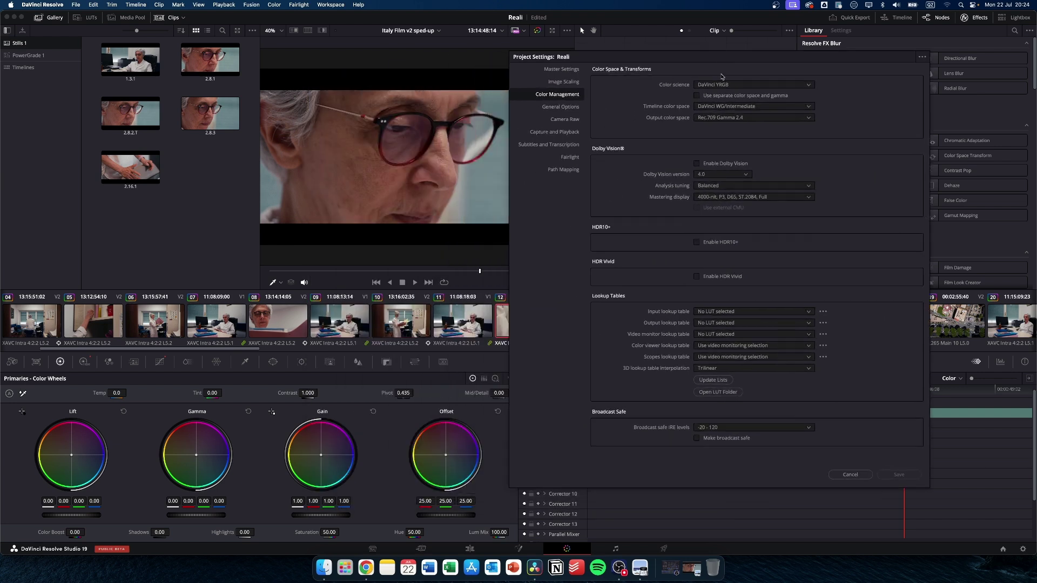
{"action": "left_click", "coordinate": [733, 118]}
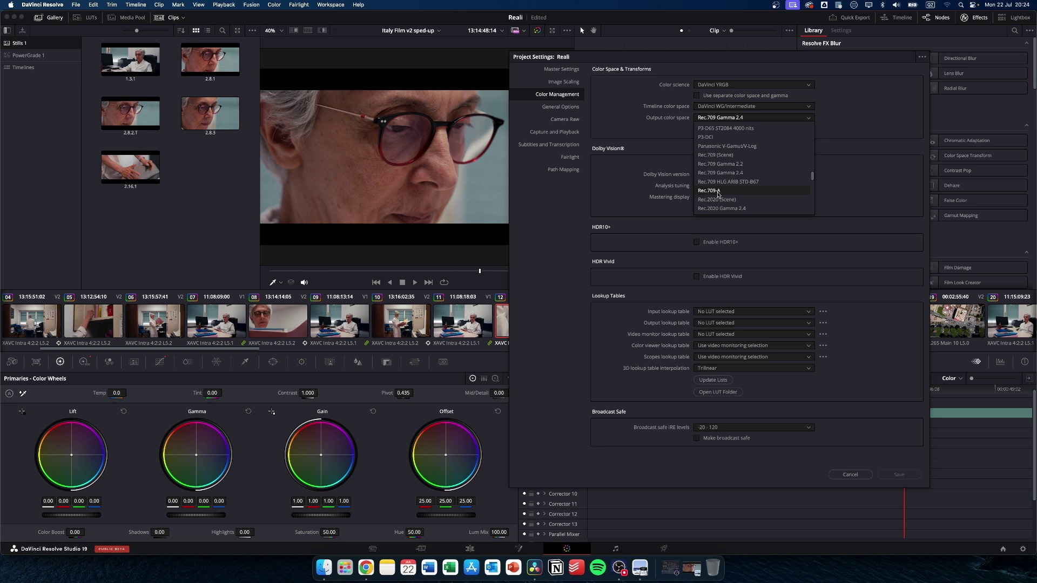
{"action": "left_click", "coordinate": [718, 191]}
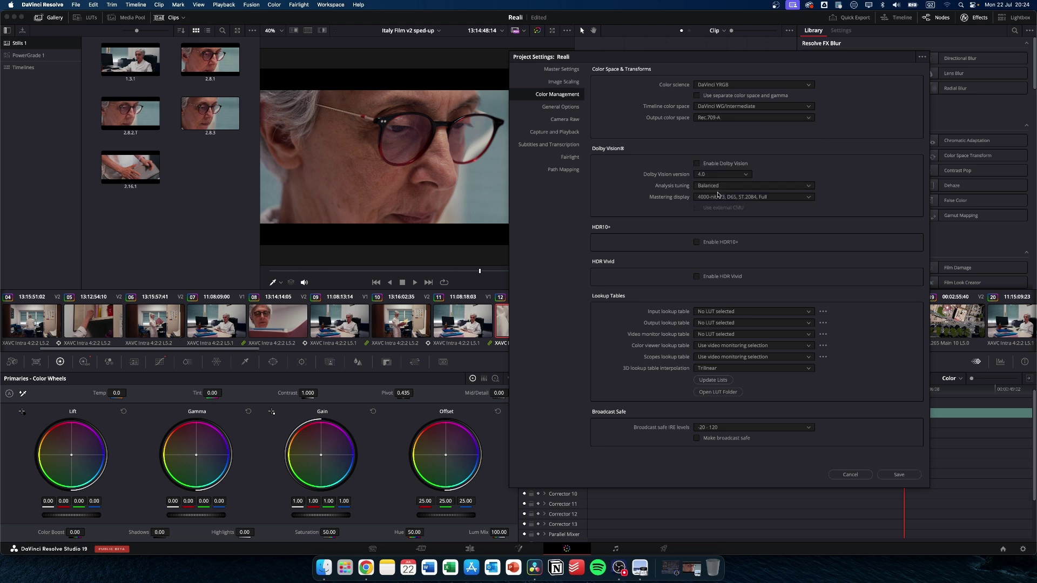
{"action": "left_click", "coordinate": [902, 474]}
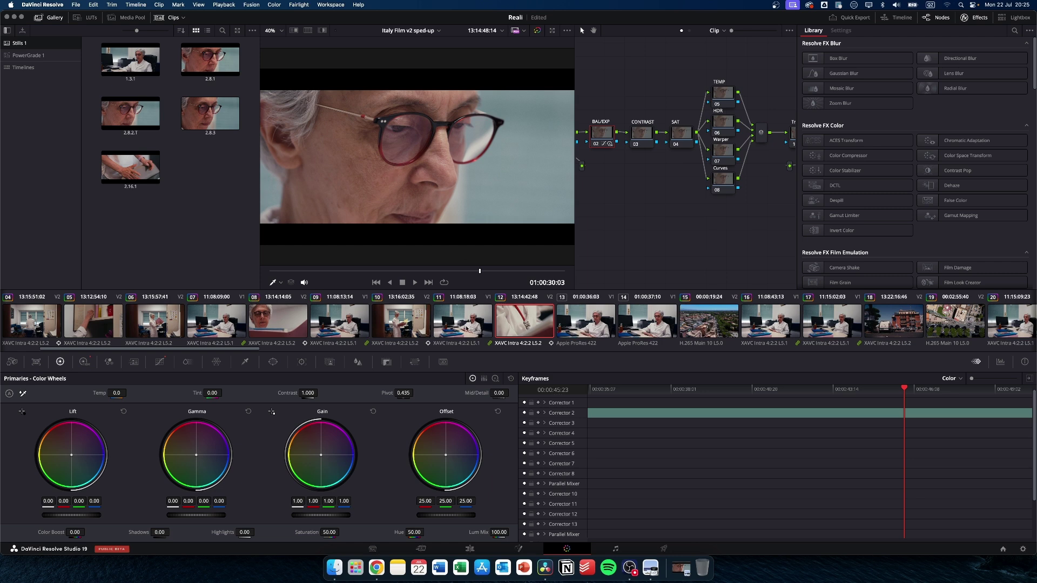
Go to the beginning of the clip strip and select clip 04, the doctor standing at the office window.
{"action": "left_click_drag", "start_coordinate": [110, 349], "coordinate": [67, 348]}
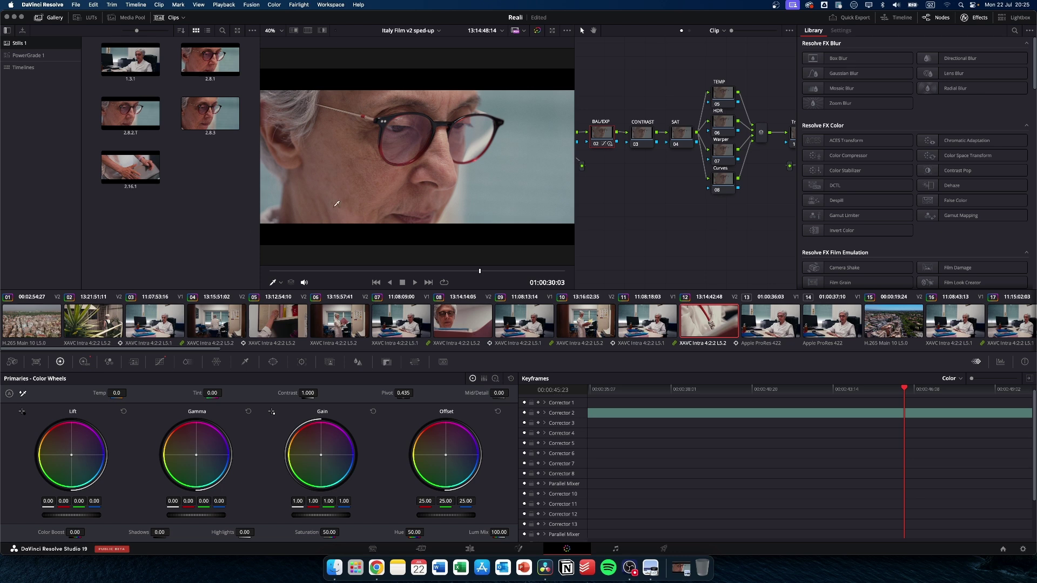
{"action": "left_click", "coordinate": [35, 330]}
{"action": "left_click", "coordinate": [200, 331]}
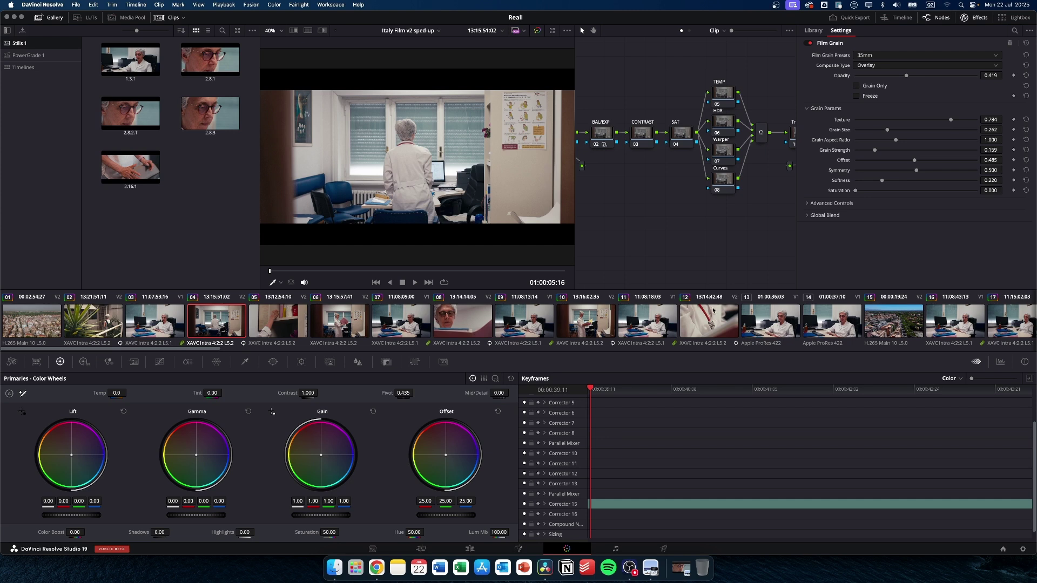
Switch the node graph to timeline level and delete its existing Color Space Transform node.
{"action": "left_click", "coordinate": [689, 32]}
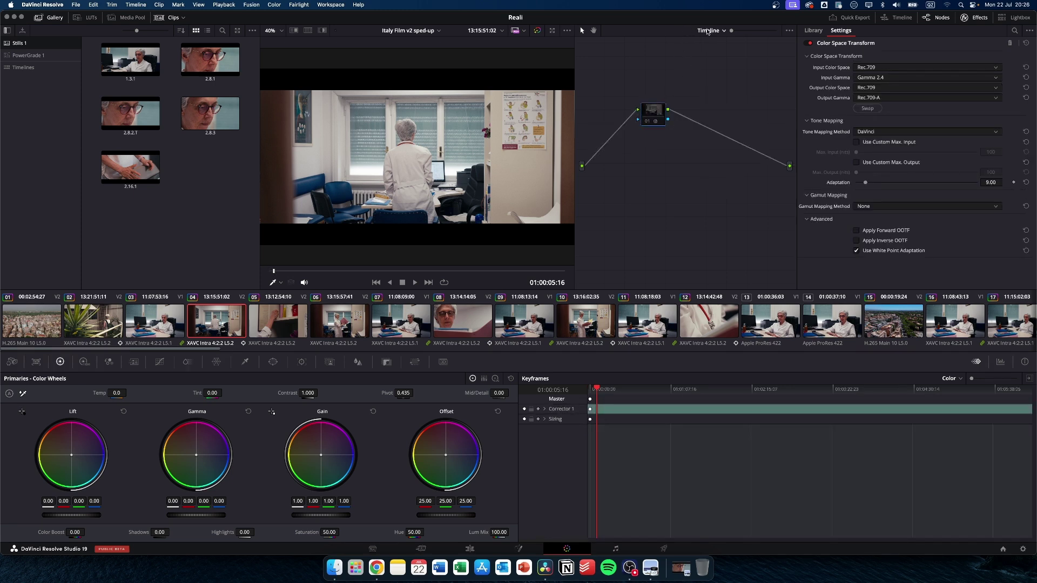
{"action": "left_click", "coordinate": [710, 32]}
{"action": "left_click", "coordinate": [720, 42]}
{"action": "left_click", "coordinate": [724, 31]}
{"action": "left_click", "coordinate": [723, 51]}
{"action": "key", "text": "Delete"}
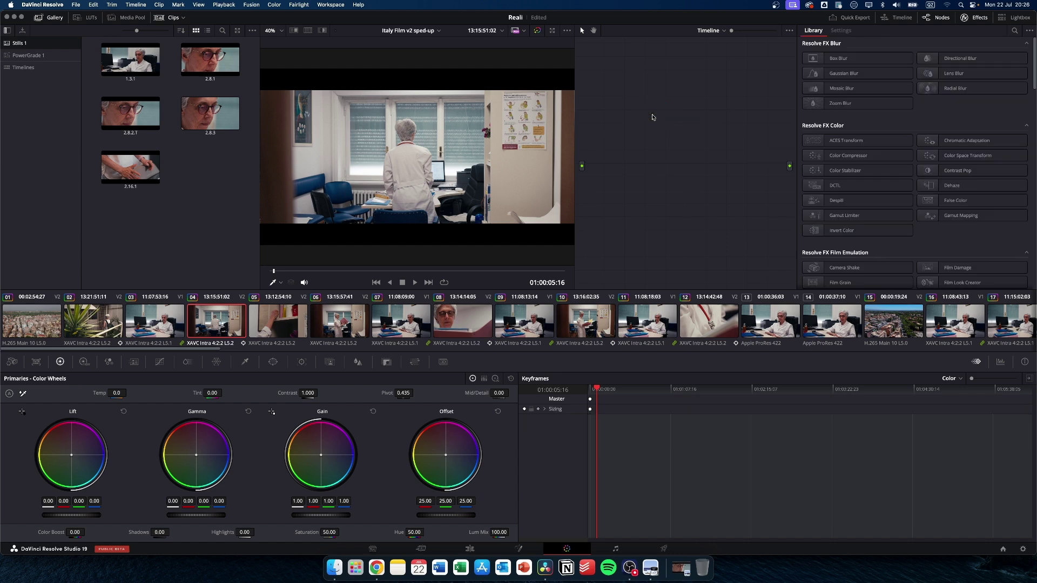
Add a new empty node to the timeline-level graph, search the effects for "color", and apply Color Space Transform to the node.
{"action": "key", "text": "super+z"}
{"action": "mouse_move", "coordinate": [651, 117]}
{"action": "left_mouse_down"}
{"action": "mouse_move", "coordinate": [681, 118]}
{"action": "mouse_move", "coordinate": [660, 115]}
{"action": "left_mouse_up"}
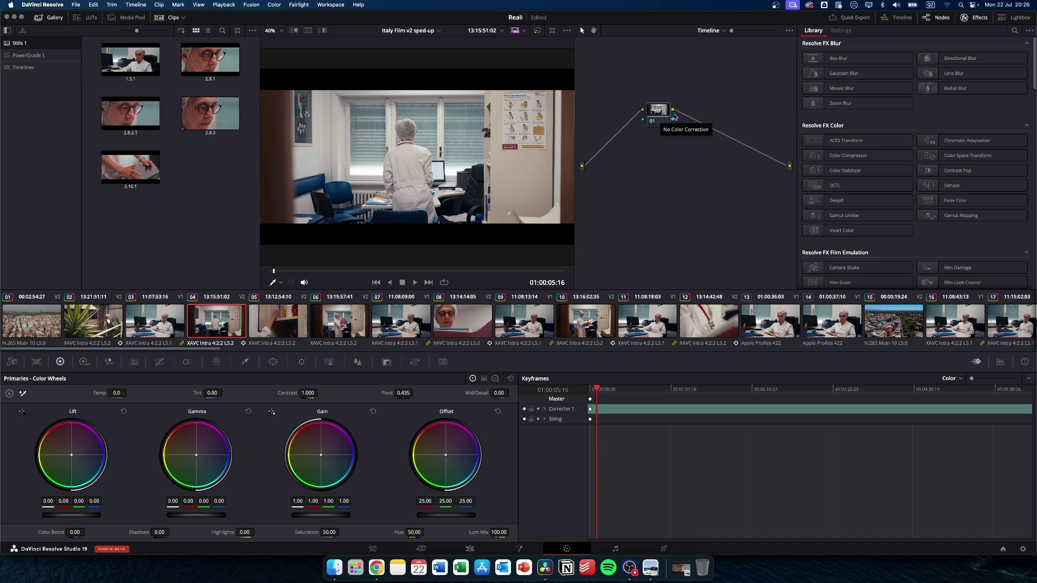
{"action": "left_click", "coordinate": [979, 17]}
{"action": "left_click", "coordinate": [980, 19]}
{"action": "left_click", "coordinate": [1014, 31]}
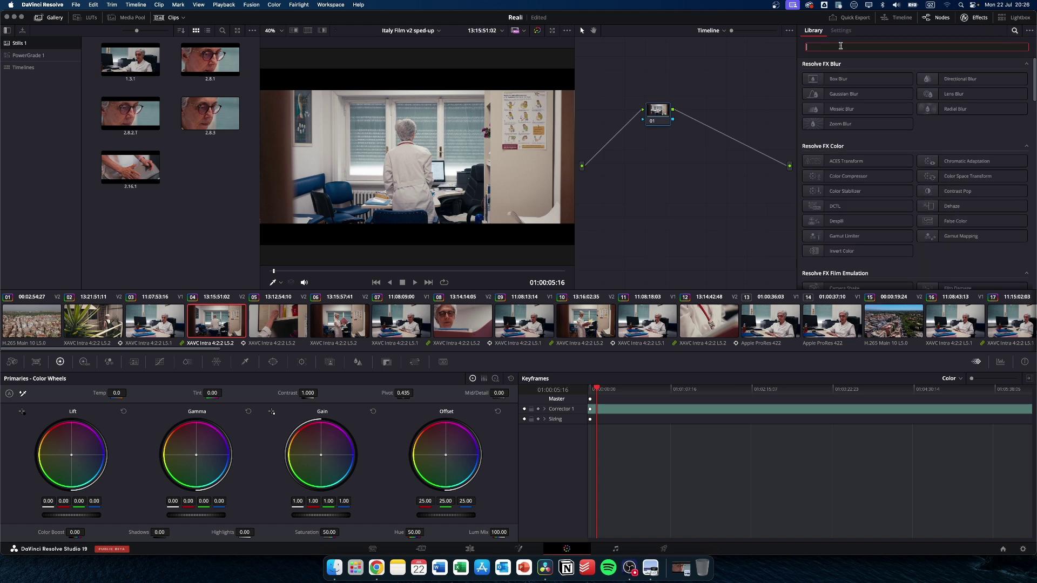
{"action": "type", "text": "color"}
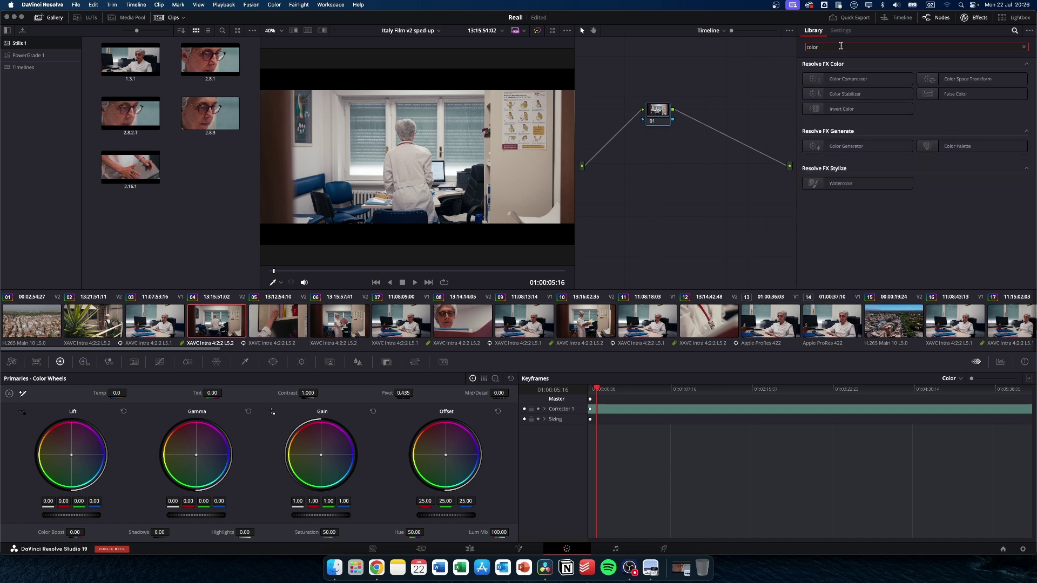
{"action": "left_click", "coordinate": [989, 81]}
{"action": "left_click_drag", "start_coordinate": [990, 82], "coordinate": [665, 121]}
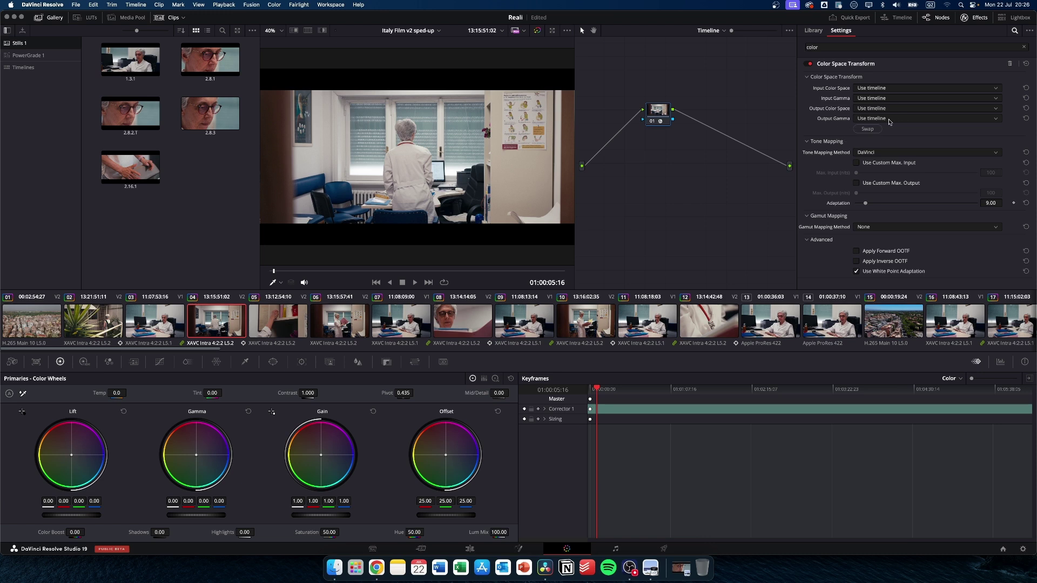
Set the Color Space Transform's input color space to Rec.709 and its input gamma to Gamma 2.4.
{"action": "left_click", "coordinate": [882, 89]}
{"action": "scroll", "coordinate": [888, 144], "scroll_direction": "down", "scroll_amount": 5}
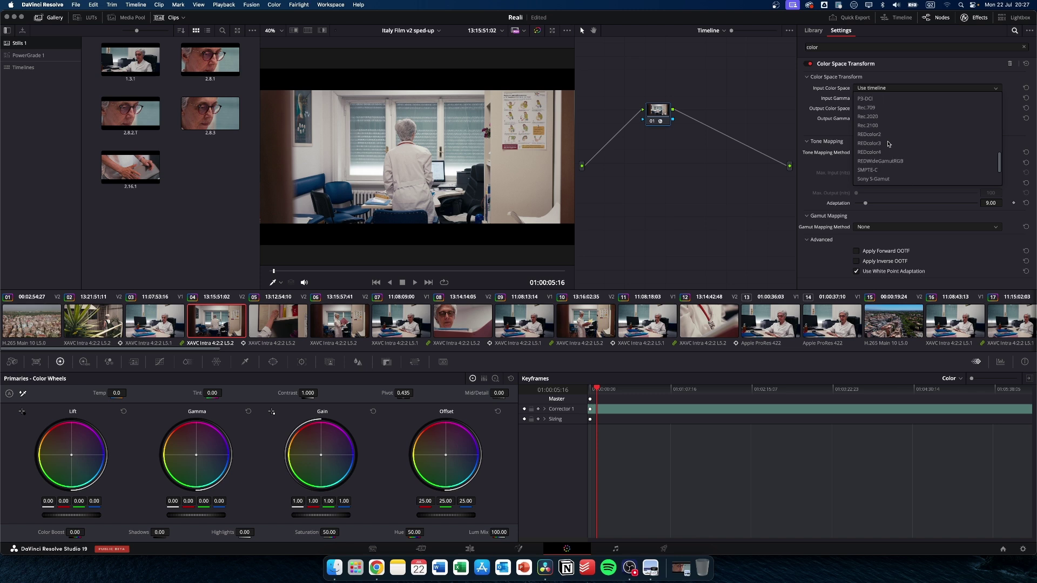
{"action": "scroll", "coordinate": [888, 144], "scroll_direction": "up", "scroll_amount": 3}
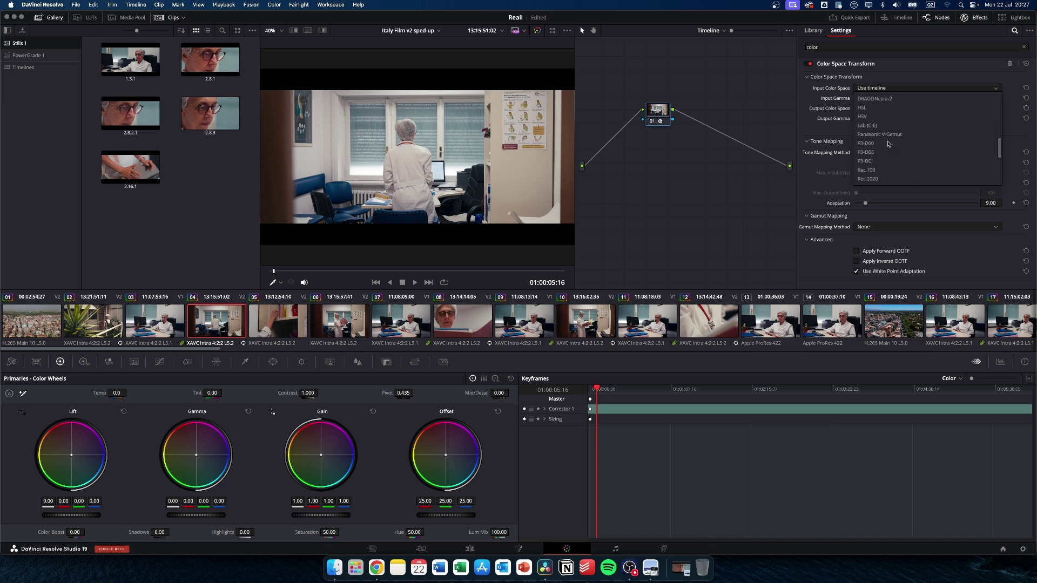
{"action": "left_click", "coordinate": [869, 169]}
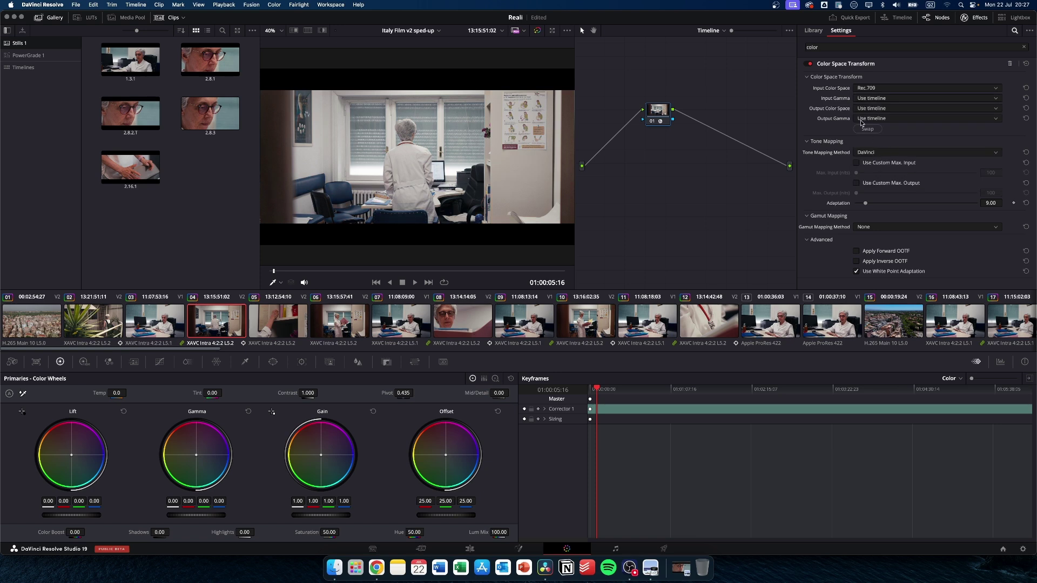
{"action": "left_click", "coordinate": [875, 99]}
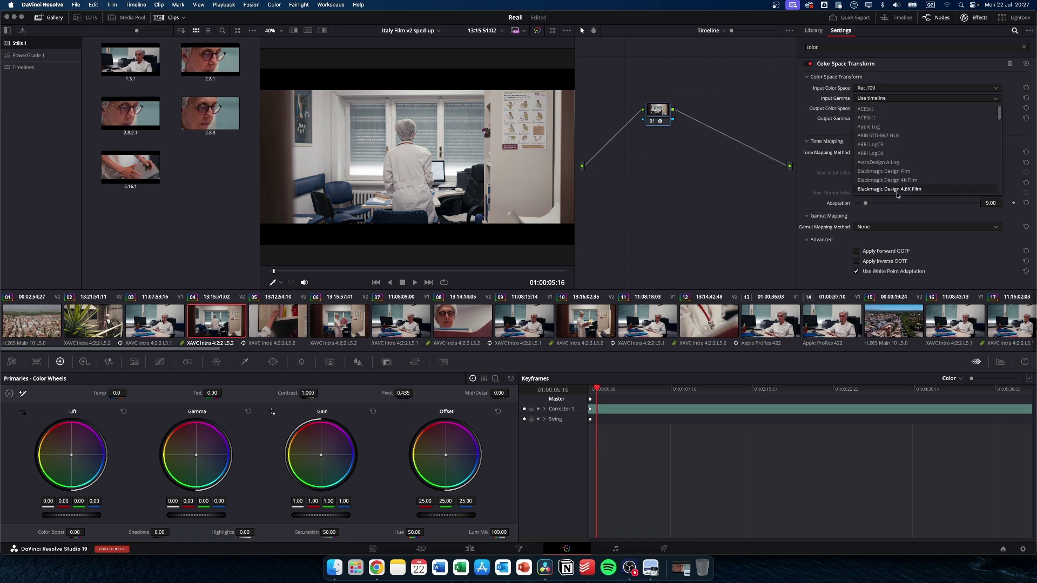
{"action": "left_click", "coordinate": [878, 171]}
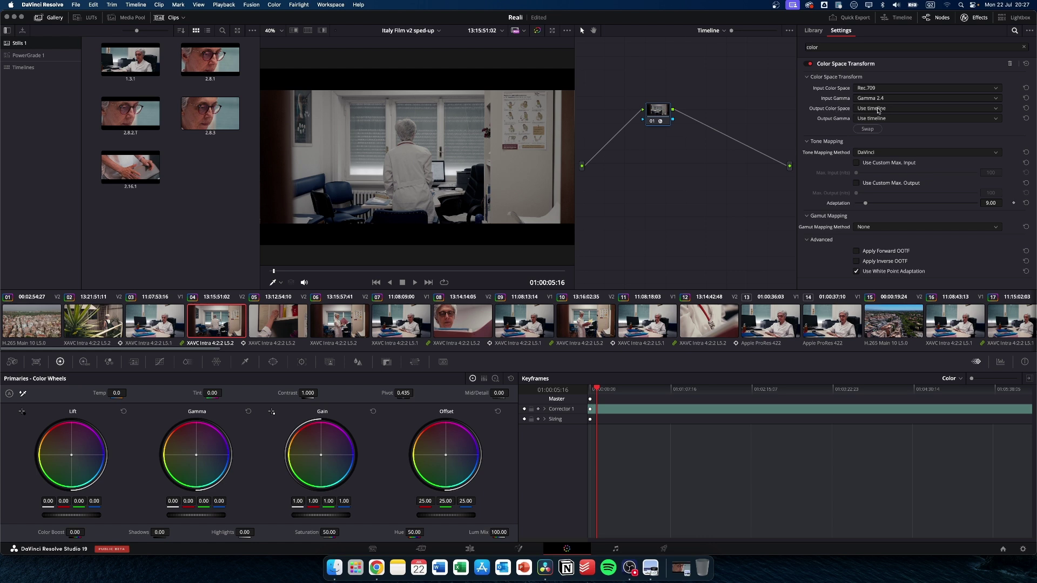
Set the Color Space Transform's output color space to Rec.709 and its output gamma to Rec.709-A.
{"action": "left_click", "coordinate": [870, 108]}
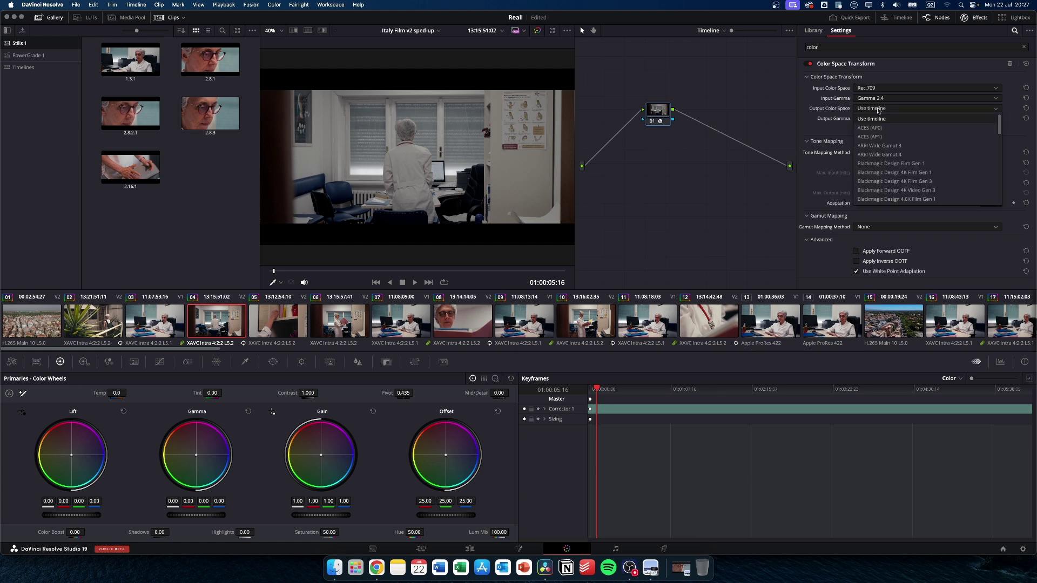
{"action": "scroll", "coordinate": [904, 189], "scroll_direction": "down", "scroll_amount": 8}
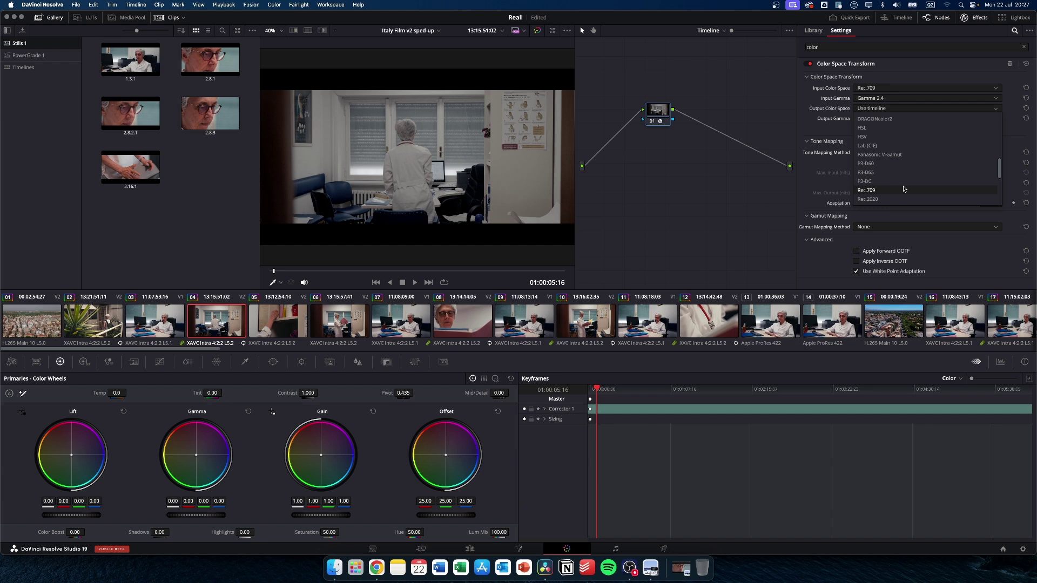
{"action": "left_click", "coordinate": [875, 191]}
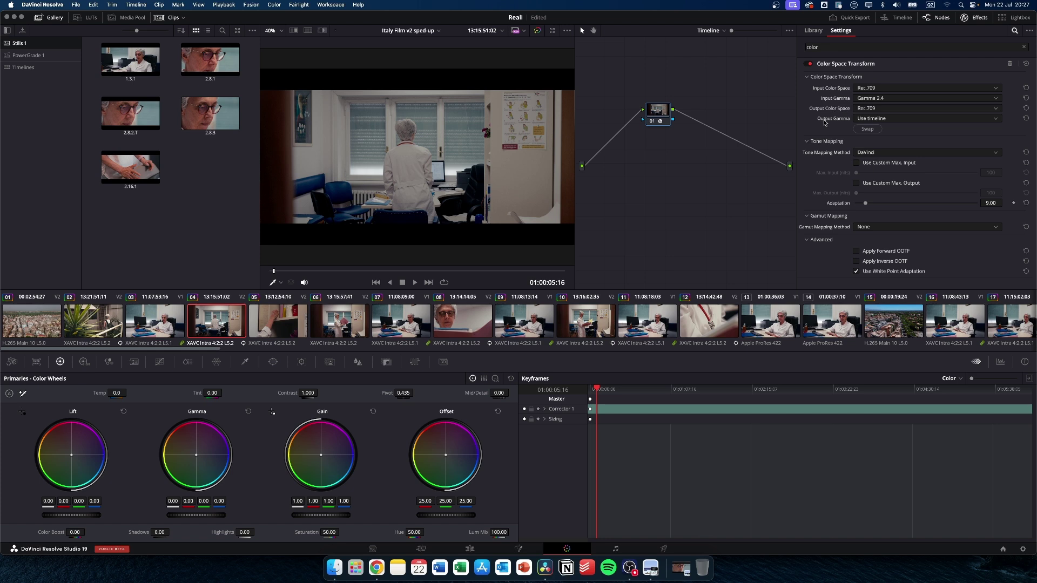
{"action": "left_click", "coordinate": [892, 119]}
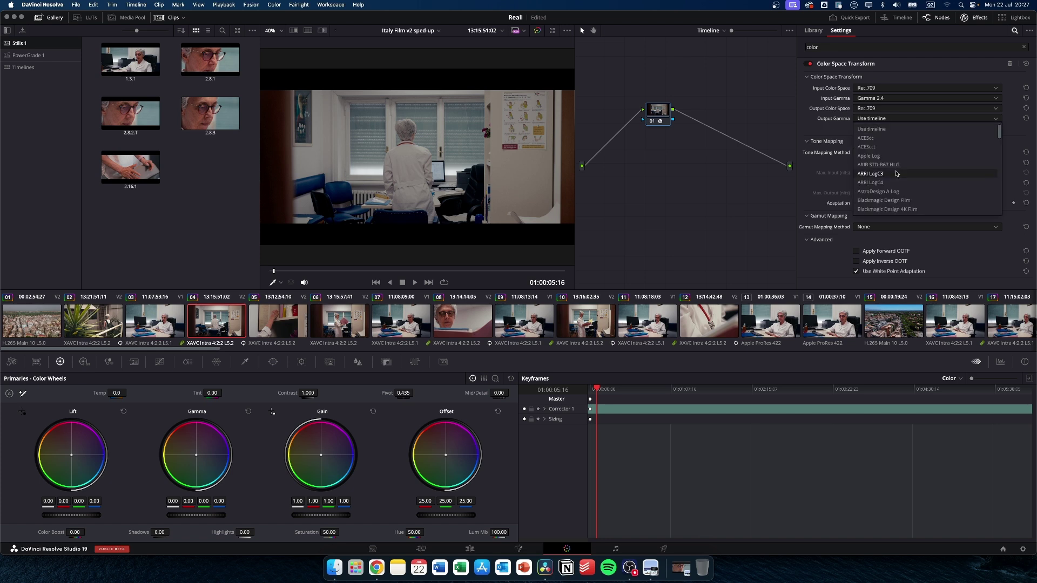
{"action": "scroll", "coordinate": [896, 173], "scroll_direction": "down", "scroll_amount": 5}
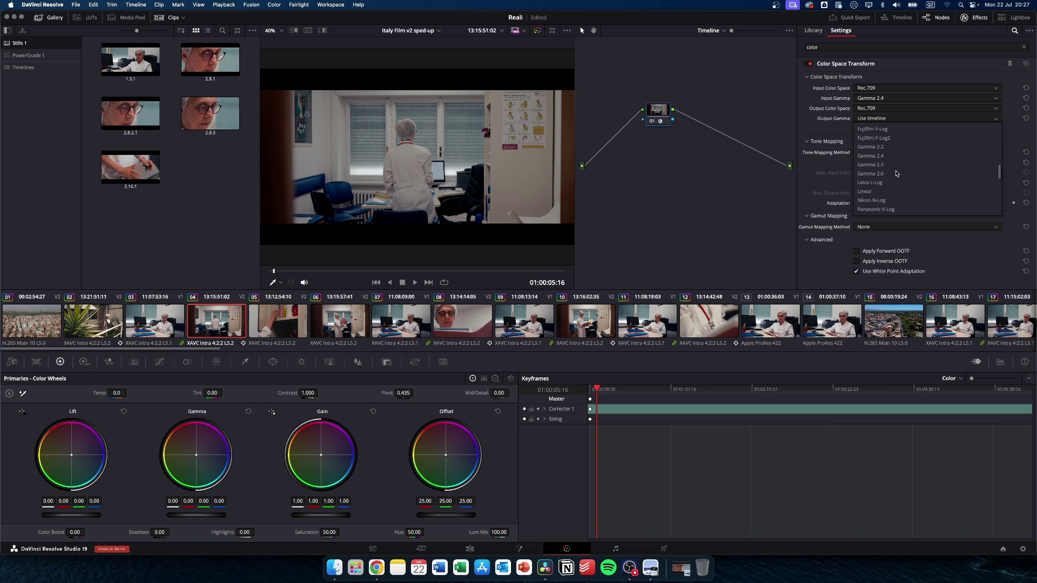
{"action": "scroll", "coordinate": [895, 173], "scroll_direction": "down", "scroll_amount": 5}
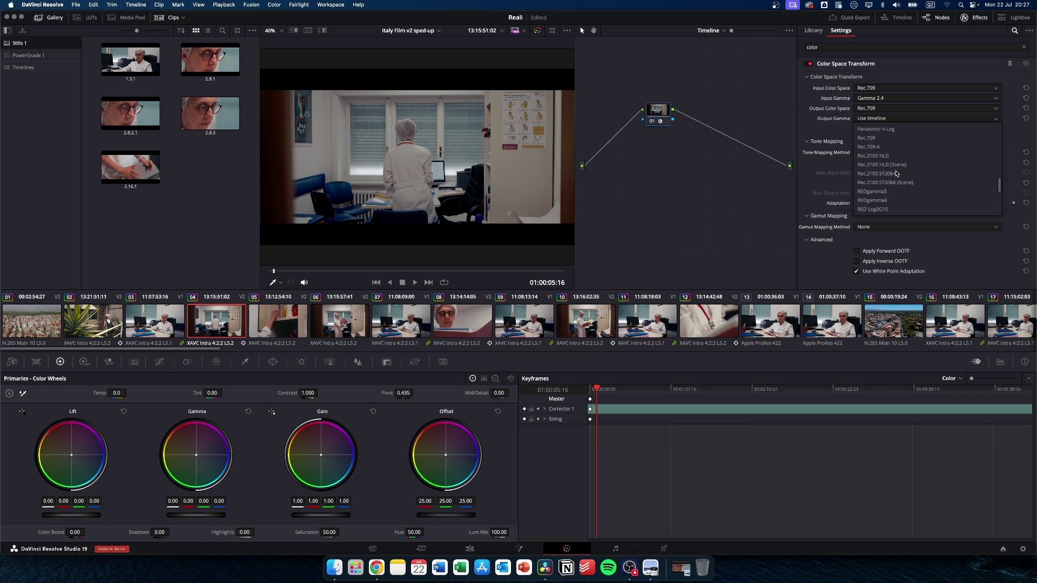
{"action": "scroll", "coordinate": [896, 173], "scroll_direction": "up", "scroll_amount": 3}
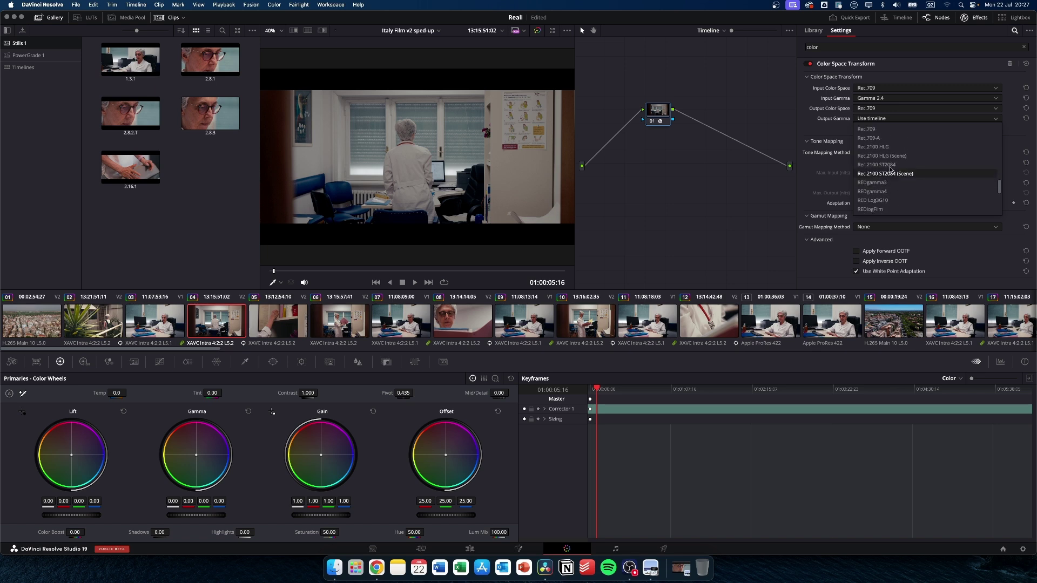
{"action": "left_click", "coordinate": [878, 140]}
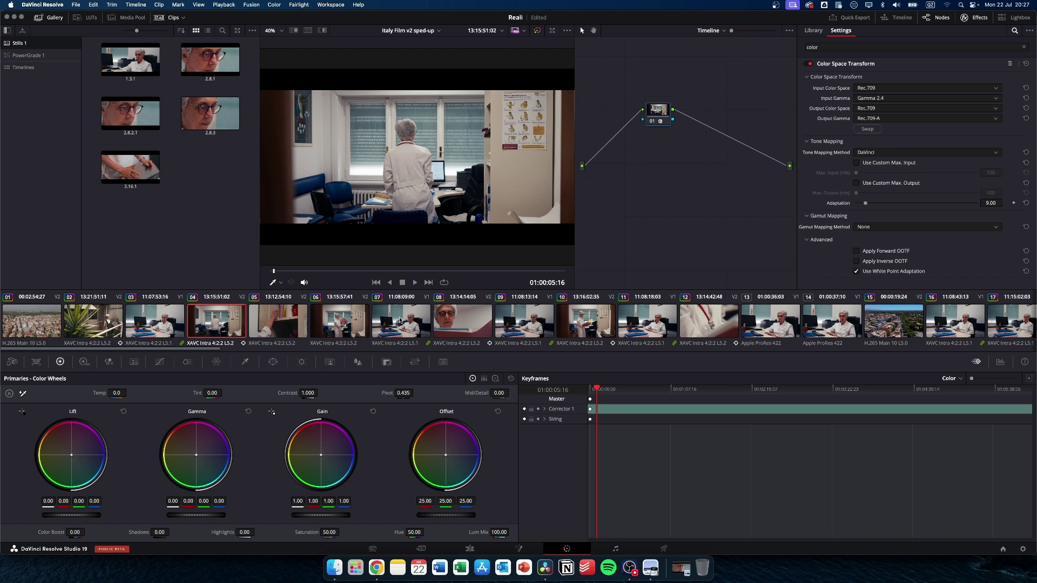
Go to the face close-up in clip 12 and compare it with washed_2.8.2.T.png in Preview before returning to DaVinci Resolve.
{"action": "left_click", "coordinate": [708, 320]}
{"action": "left_click_drag", "start_coordinate": [291, 271], "coordinate": [294, 274]}
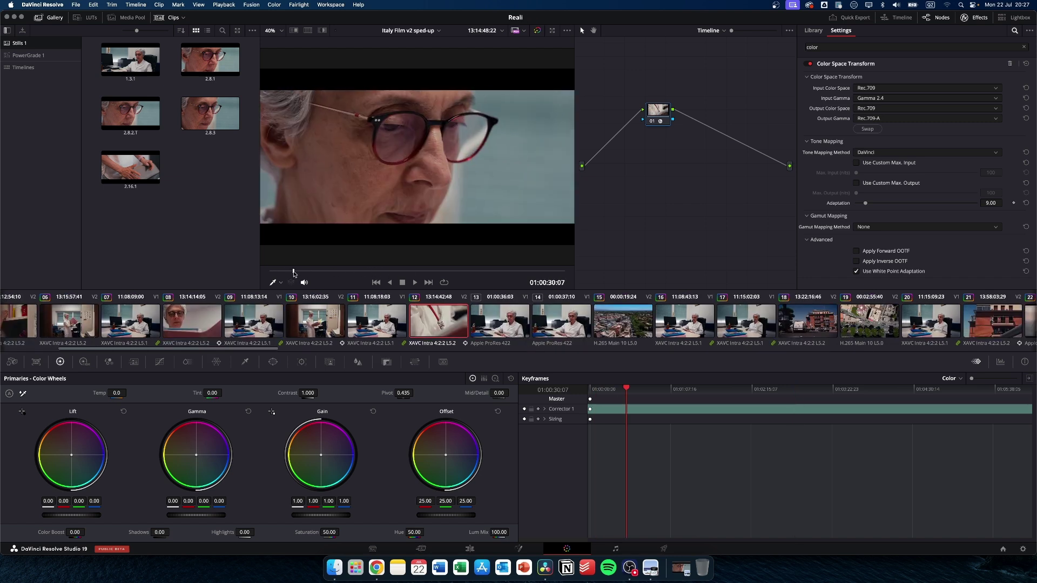
{"action": "left_click", "coordinate": [682, 567]}
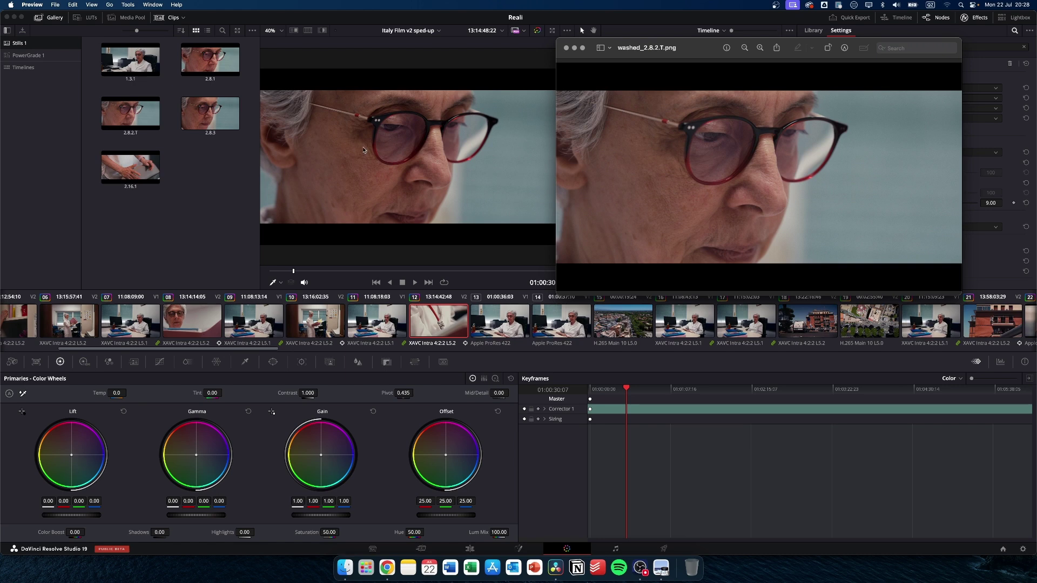
{"action": "left_click", "coordinate": [585, 25]}
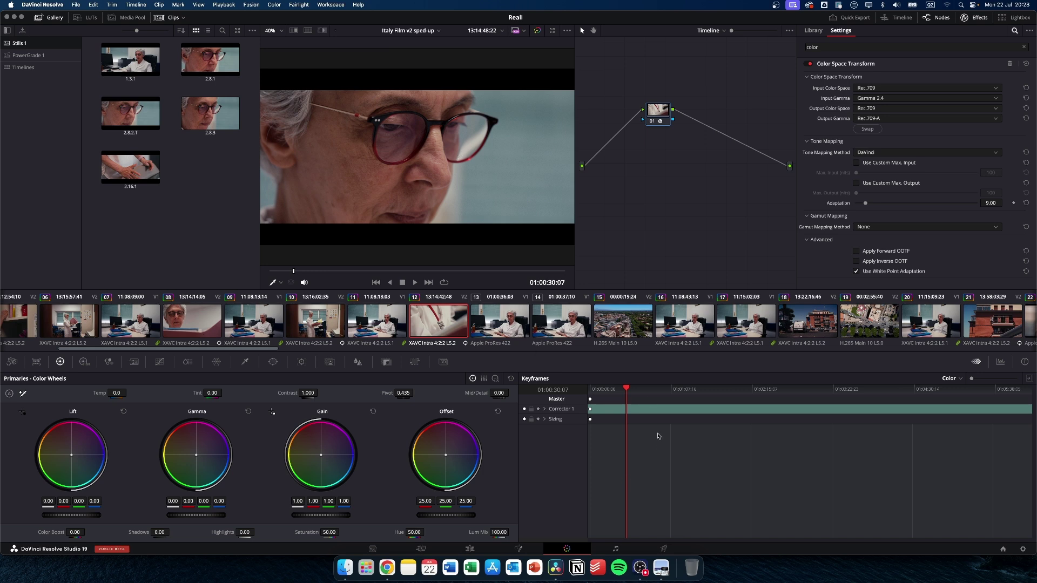
Go to the Deliver page, expand the advanced render settings, and check the Gamma Tag options, leaving Rec.709-A selected.
{"action": "left_click", "coordinate": [668, 548]}
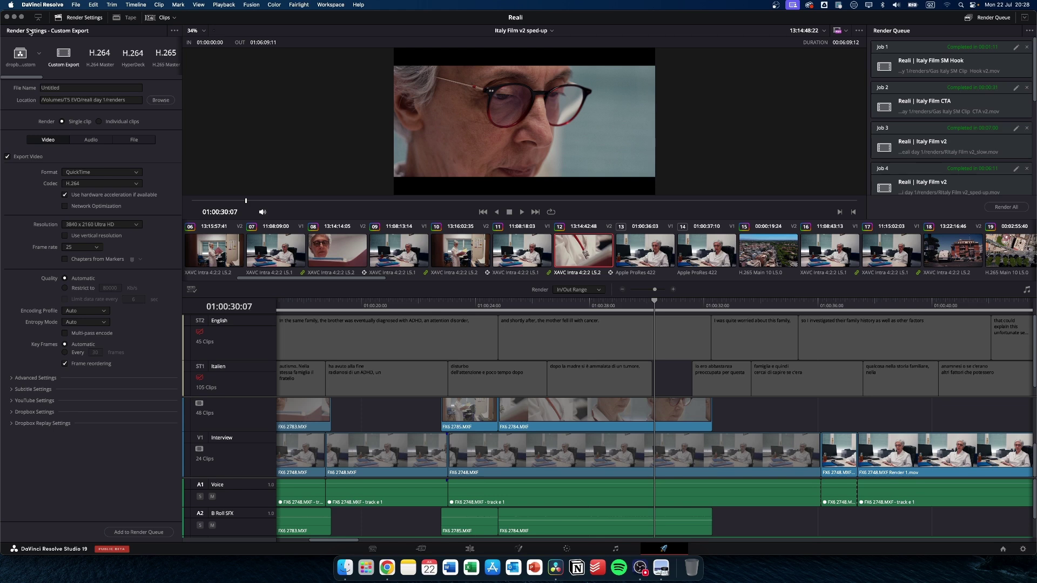
{"action": "left_click", "coordinate": [11, 380]}
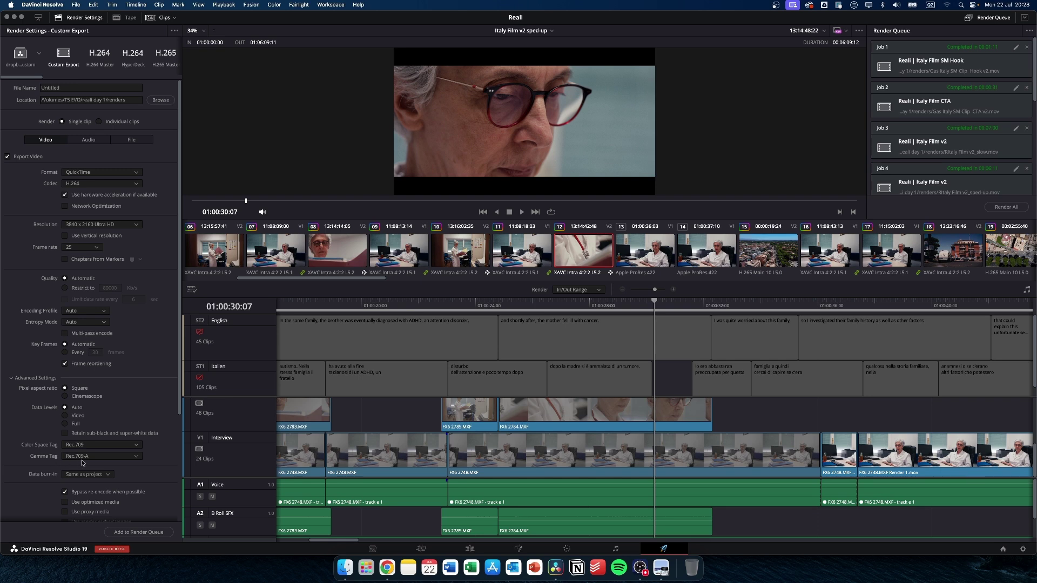
{"action": "left_click", "coordinate": [85, 459]}
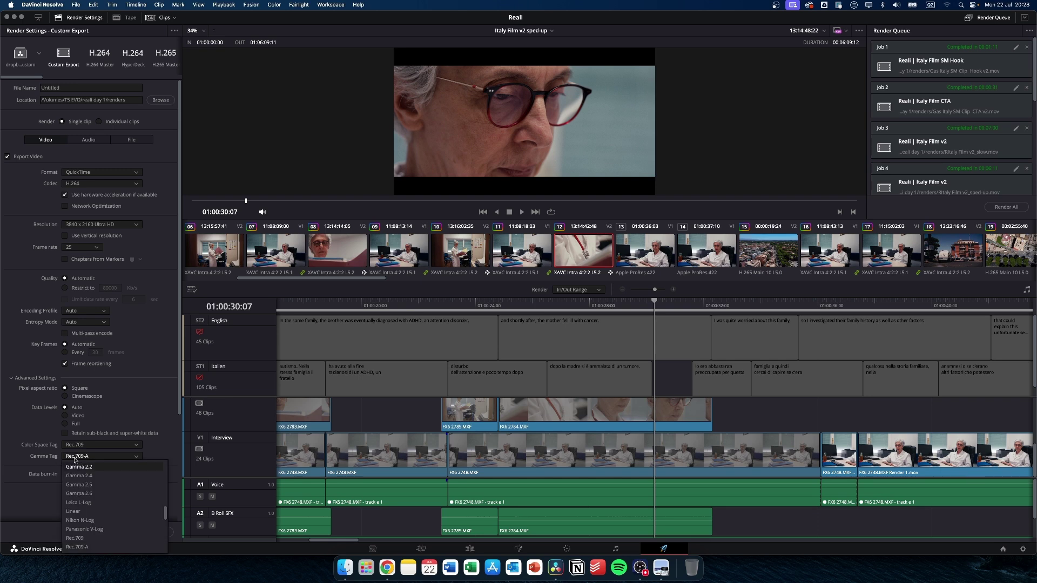
{"action": "left_click", "coordinate": [74, 459]}
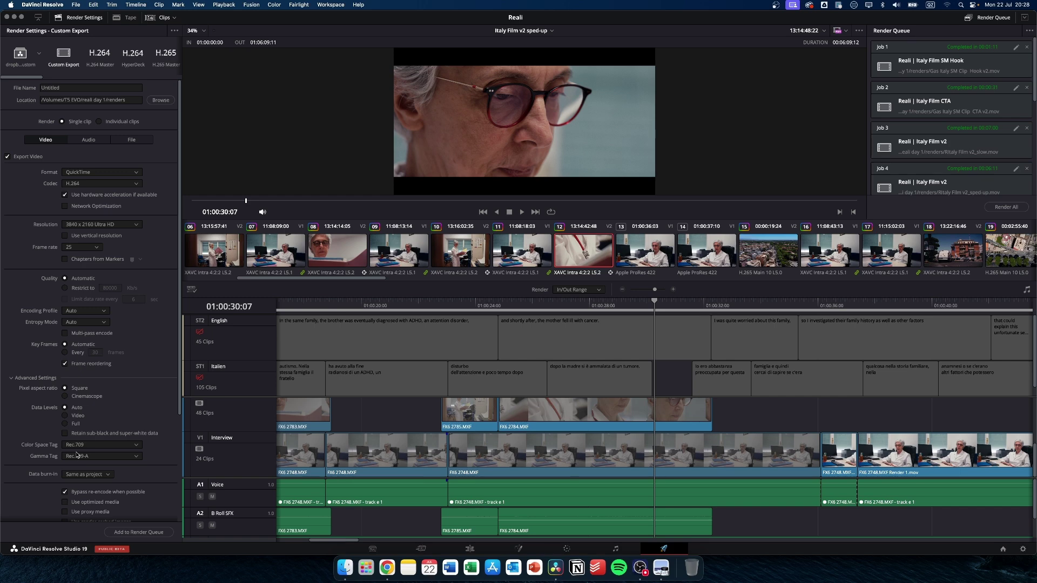